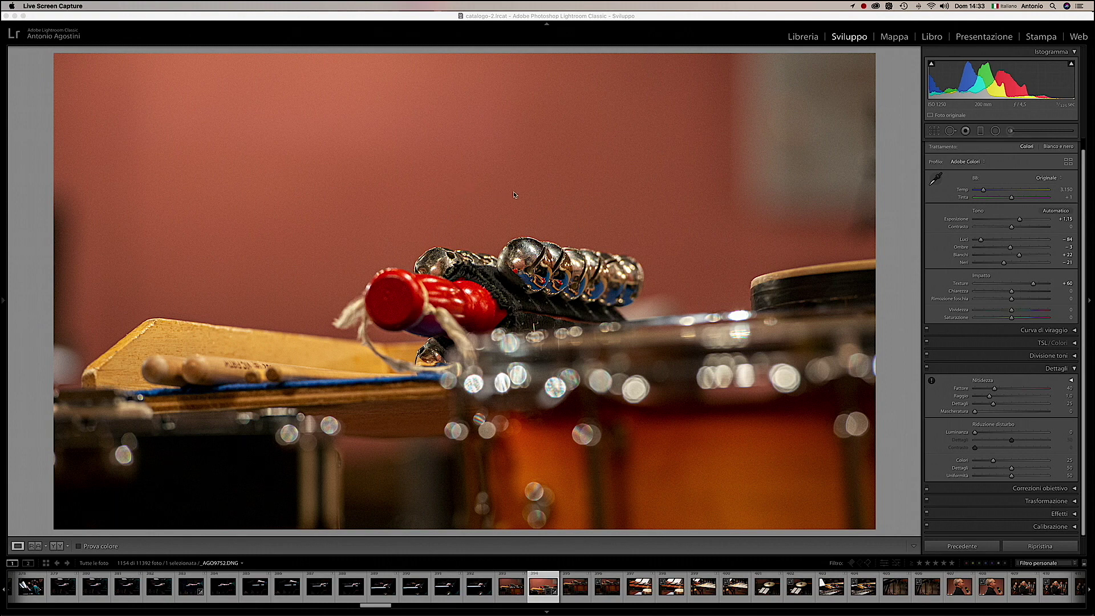
- Zoom the photo to 1:1 and pan over the drumsticks, mallet and red wall to inspect grain
click(562, 208)
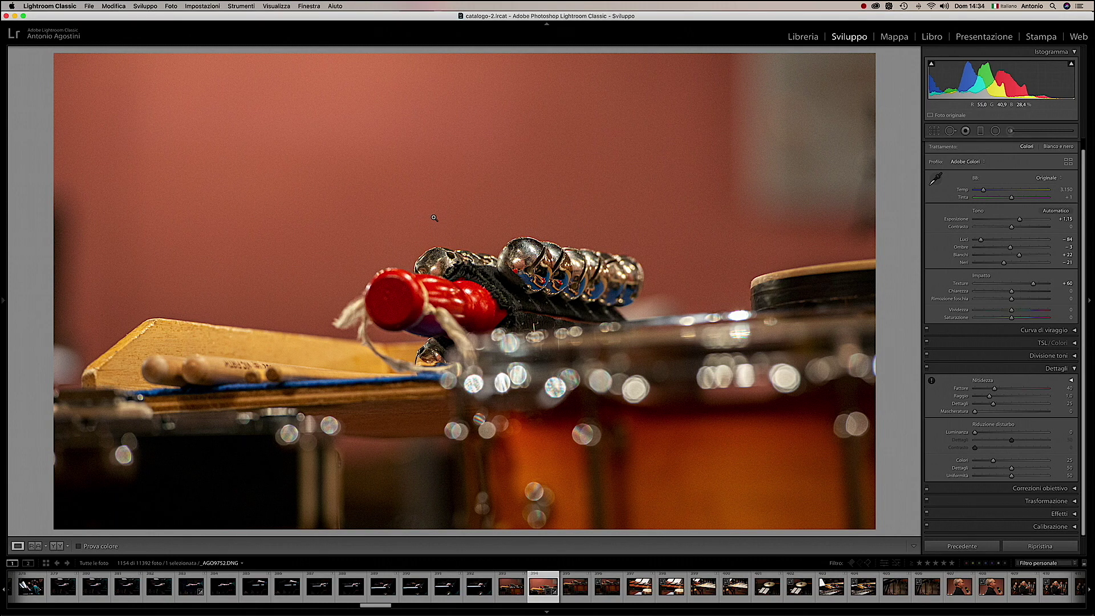
click(437, 218)
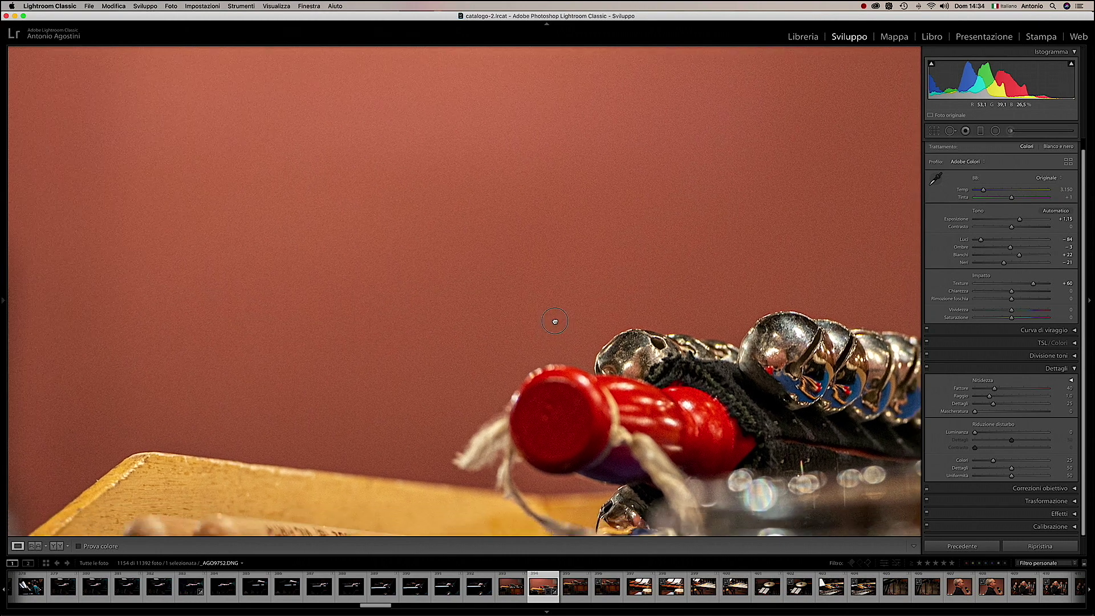
drag(571, 368, 429, 90)
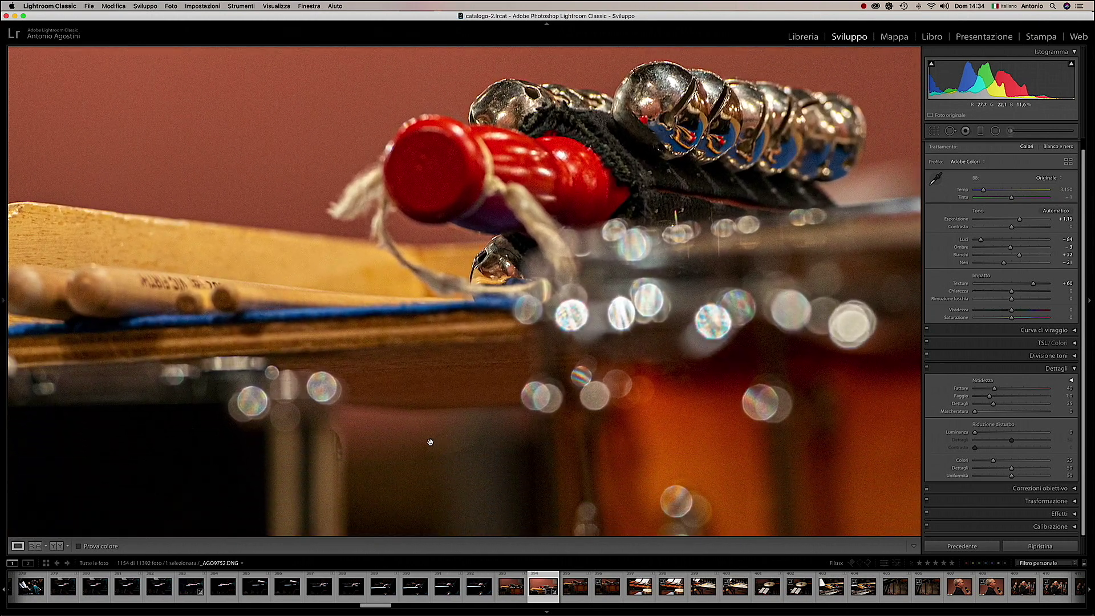
drag(470, 488, 480, 359)
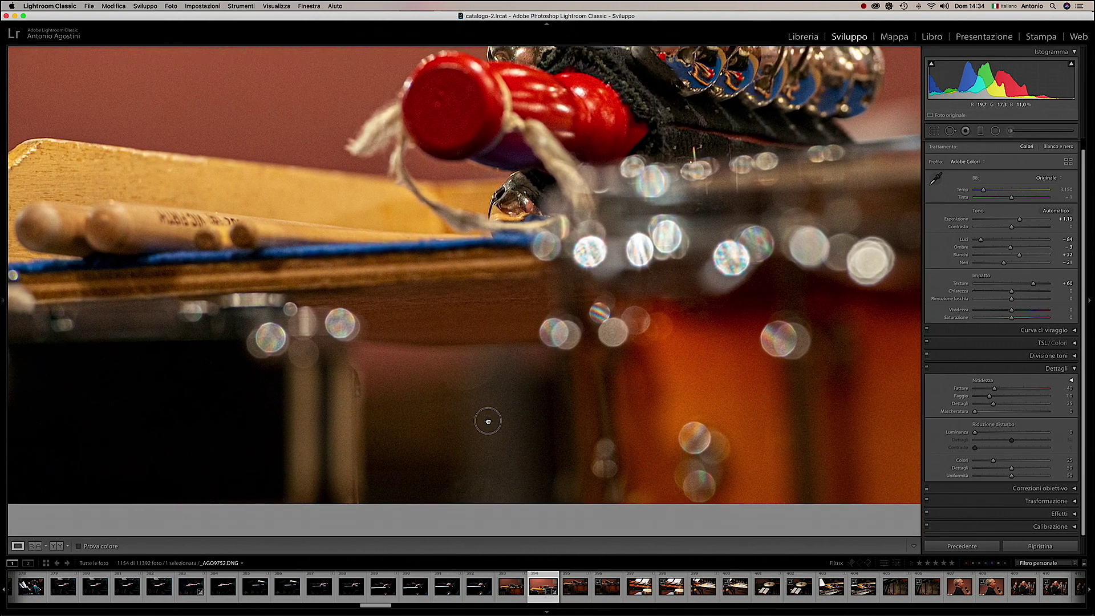
drag(428, 206, 482, 459)
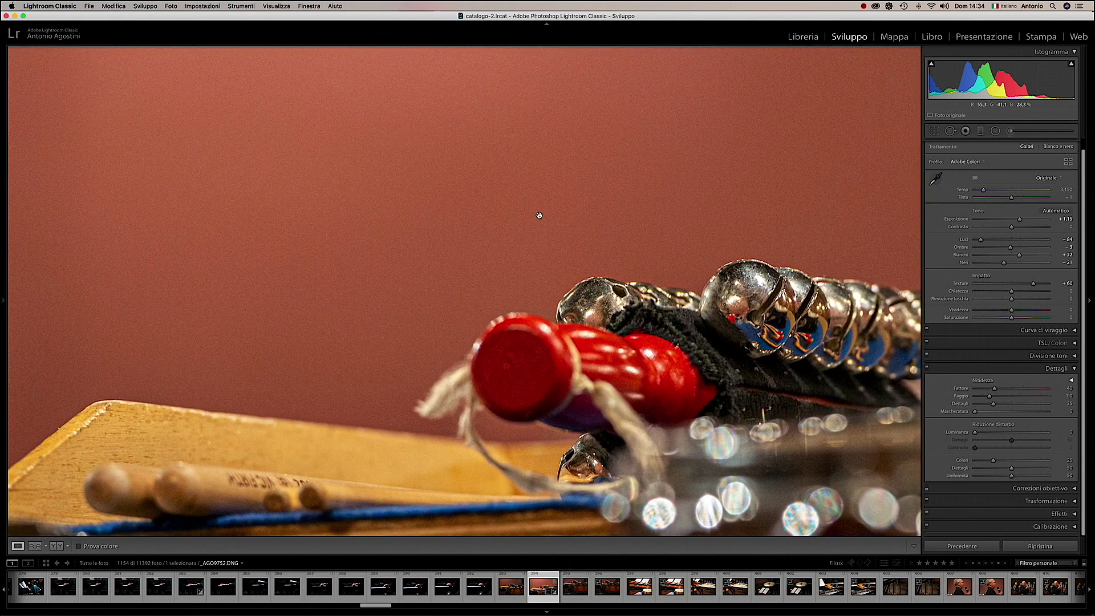
mouse_move(538, 215)
mouse_down()
mouse_move(543, 284)
mouse_move(555, 284)
mouse_up()
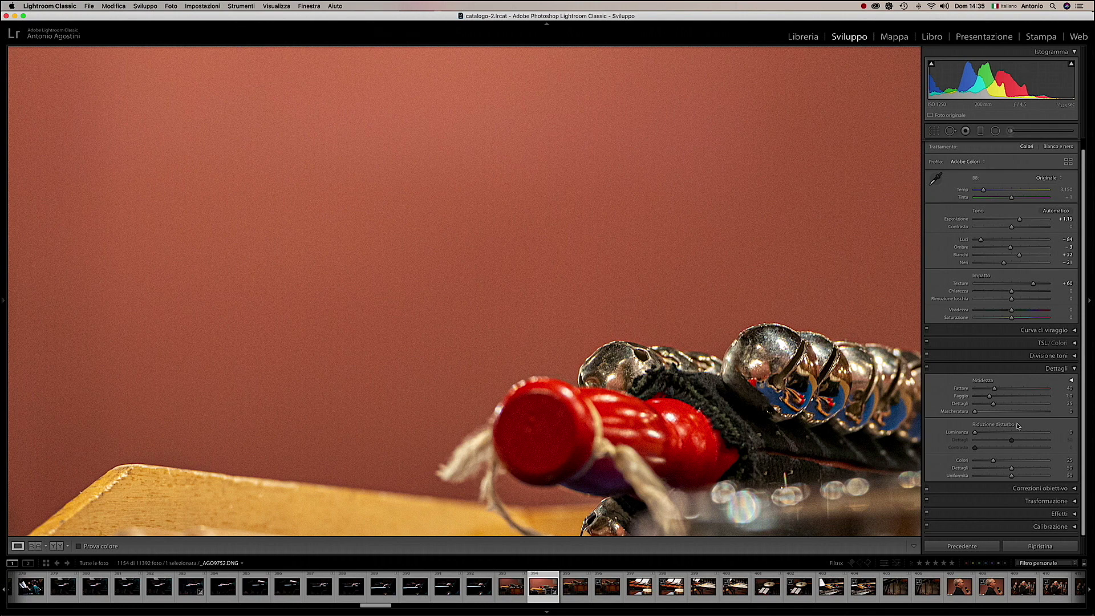
- Set Luminance noise reduction to 42 while viewing the Alt greyscale preview
key(alt)
drag(976, 434, 1061, 435)
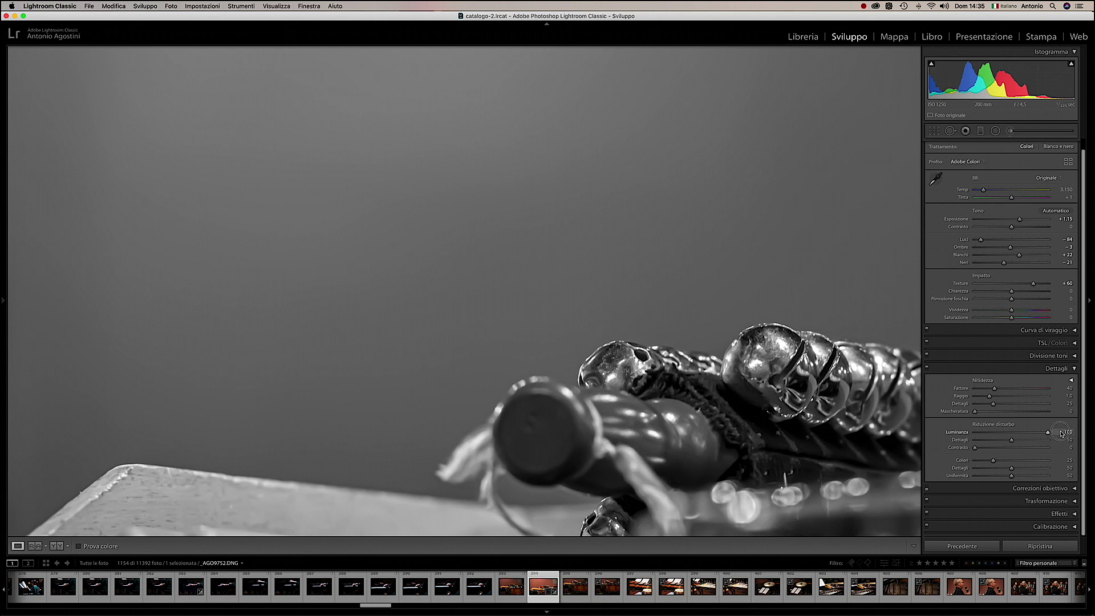
drag(1061, 433, 972, 432)
drag(975, 433, 1007, 432)
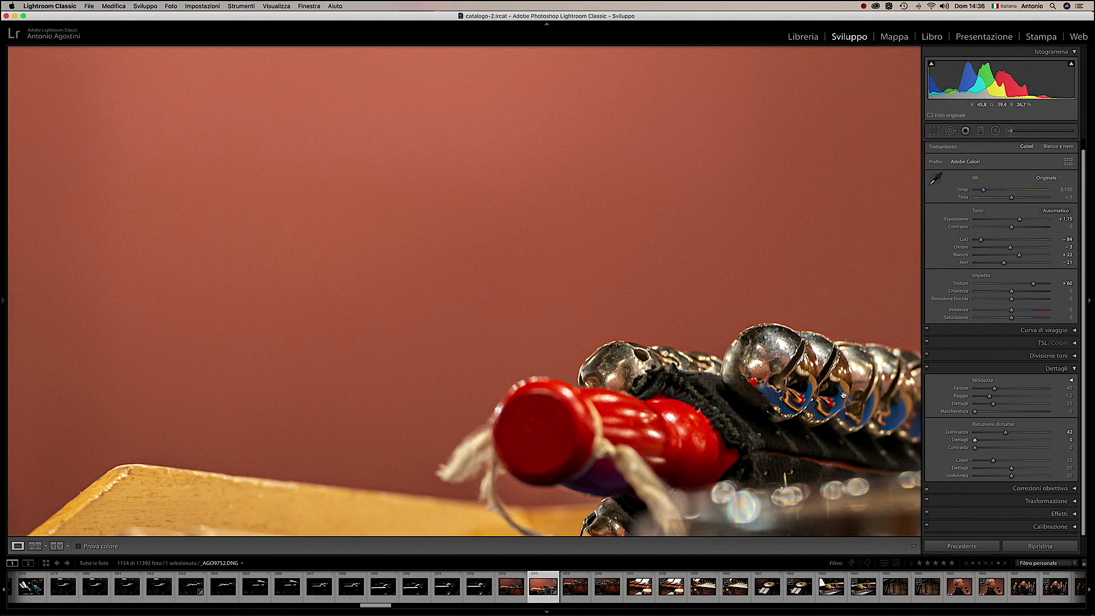
- Set the luminance noise-reduction Detail slider to 67 using the Alt preview
key(alt)
alt+click(976, 441)
drag(976, 441, 1026, 438)
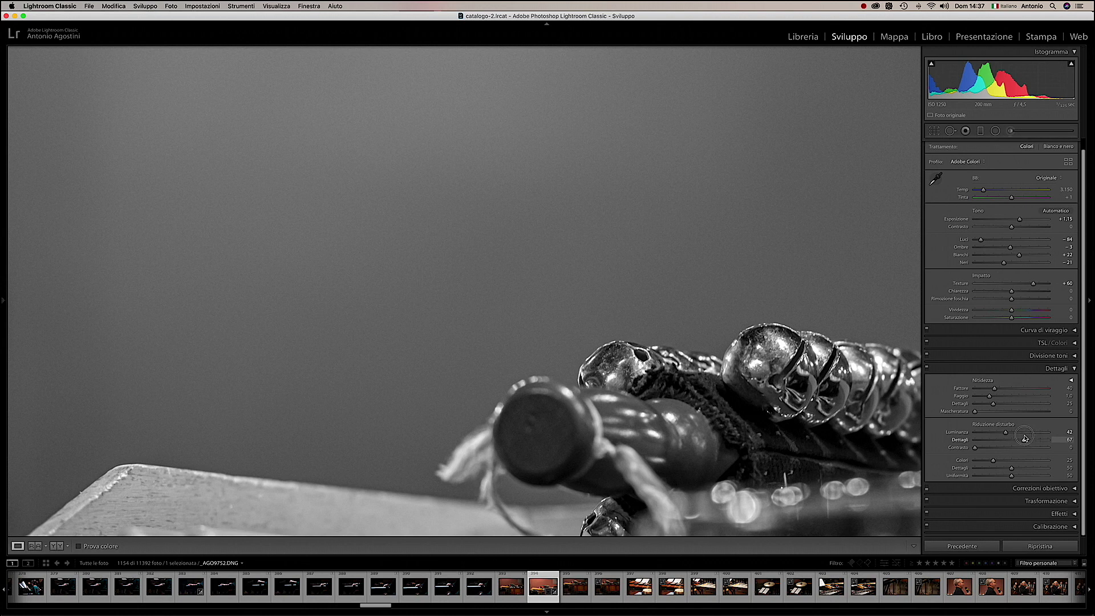
drag(1025, 438, 1025, 438)
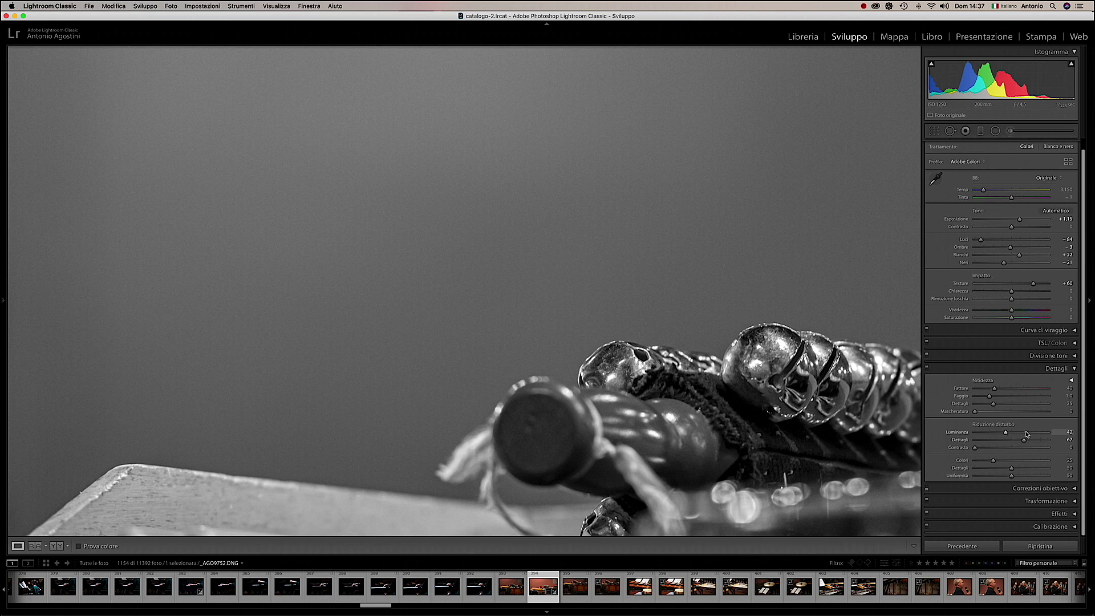
- Compare luminance Contrast from 0 to 100, then settle it at 31
alt+click(975, 448)
mouse_move(975, 449)
mouse_down()
mouse_move(1057, 454)
mouse_move(974, 449)
mouse_up()
drag(974, 449, 1053, 453)
drag(1052, 453, 998, 448)
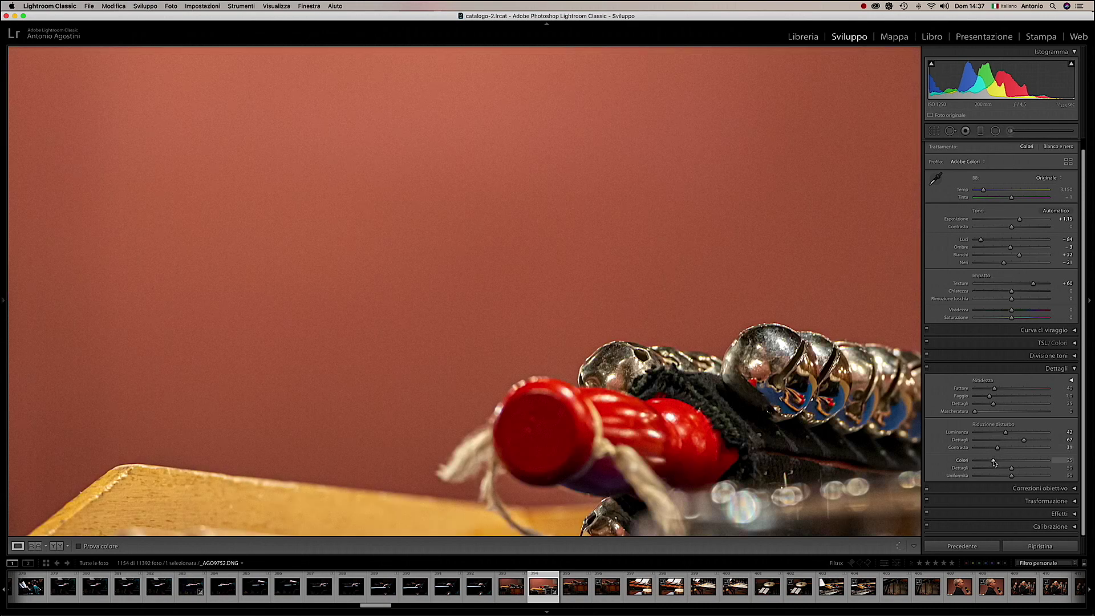
- Set Color noise reduction to 100 and Color Detail to 93
mouse_move(993, 461)
mouse_down()
mouse_move(1055, 462)
mouse_move(974, 460)
mouse_move(1056, 461)
mouse_up()
drag(1013, 470, 961, 464)
drag(962, 463, 1058, 474)
drag(1058, 473, 1043, 469)
- Sweep color Smoothness from 0 to 100, then settle it at 76
click(1012, 476)
drag(1013, 476, 956, 473)
drag(958, 474, 1056, 483)
mouse_move(1049, 477)
mouse_down()
mouse_move(1017, 476)
mouse_move(1027, 477)
mouse_up()
drag(1026, 477, 1031, 477)
mouse_move(585, 432)
mouse_down()
mouse_move(585, 108)
mouse_move(570, 75)
mouse_up()
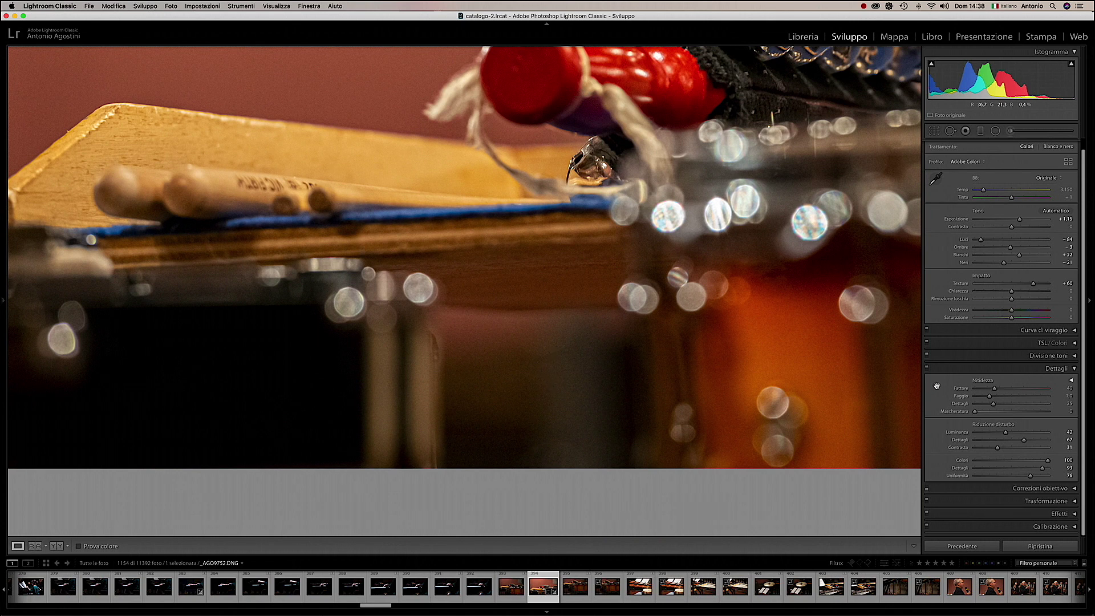
click(927, 369)
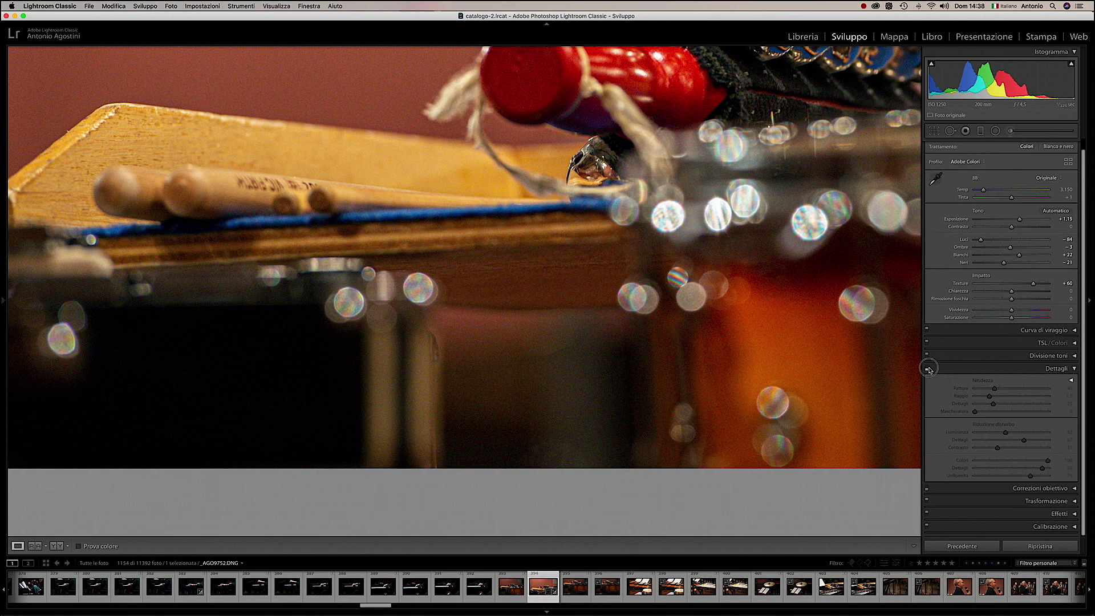
click(927, 369)
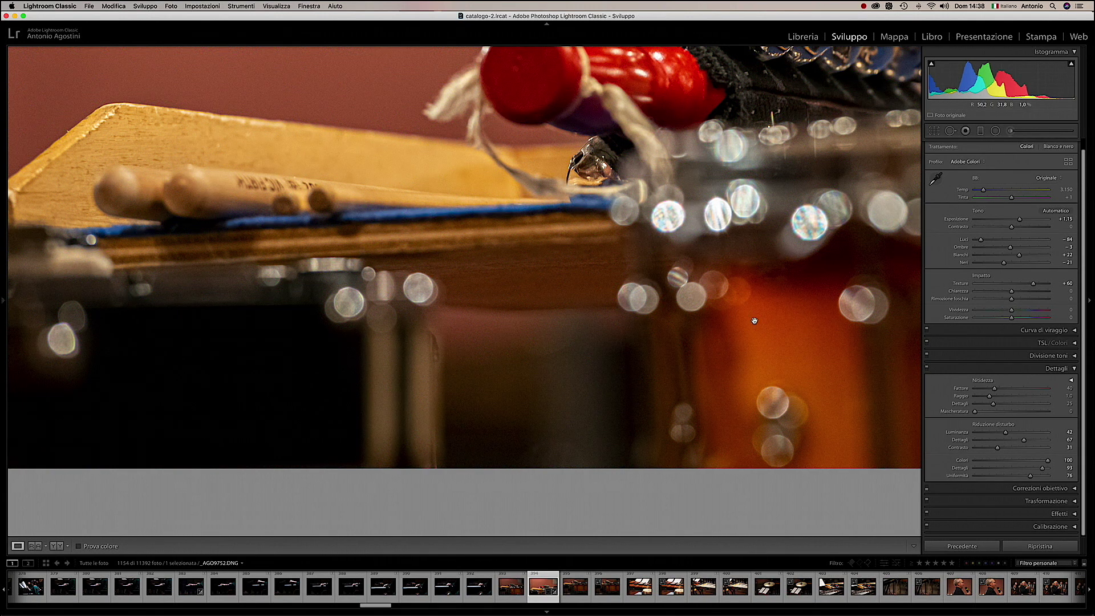
drag(608, 149, 665, 308)
scroll(665, 308, up, 5)
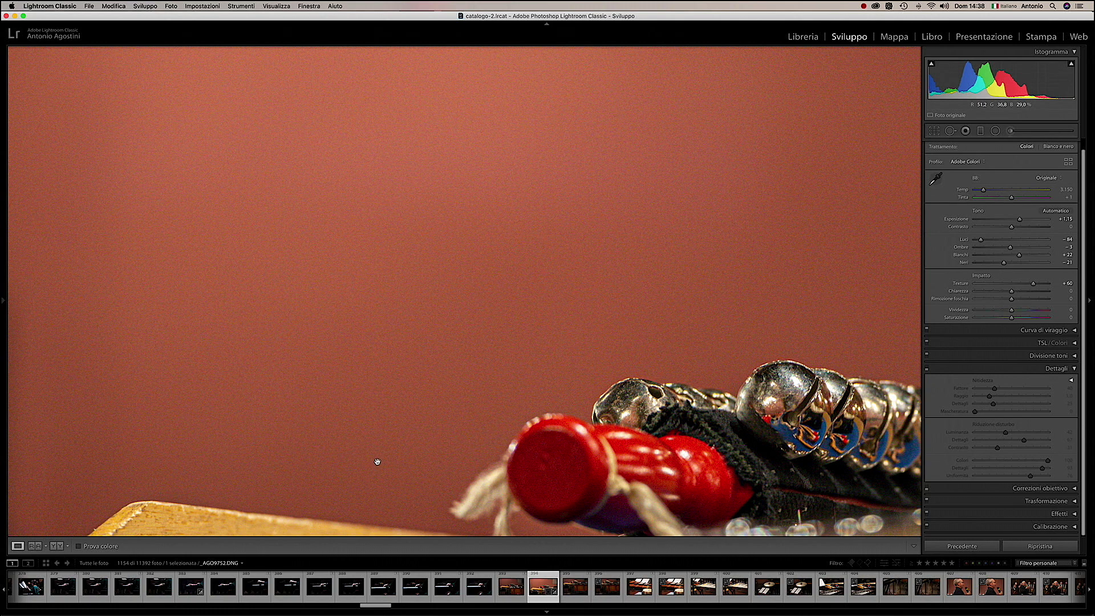
click(927, 368)
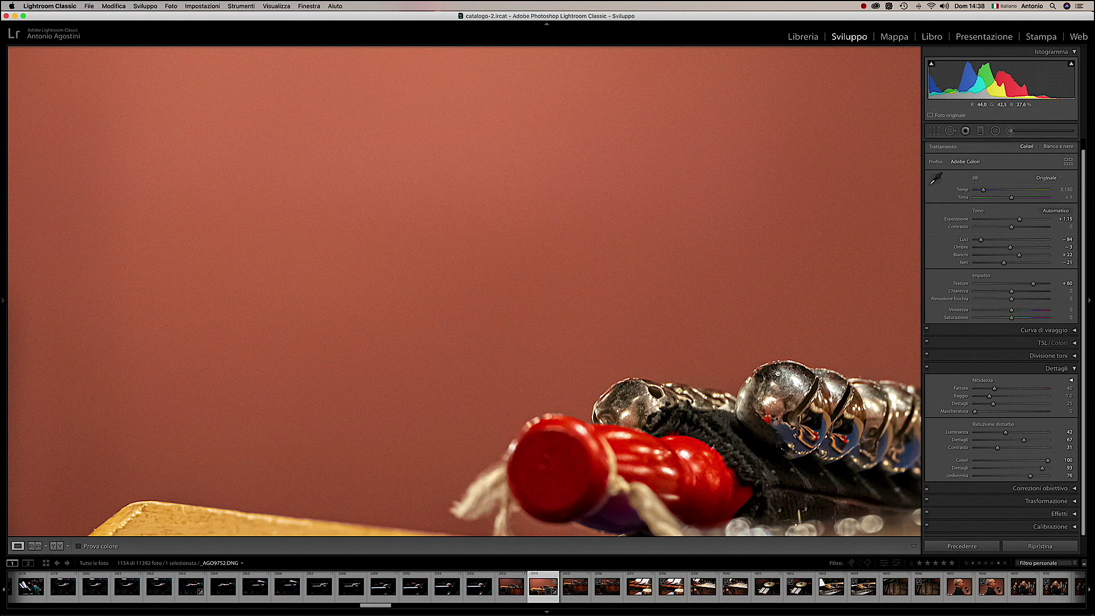
drag(768, 362, 711, 251)
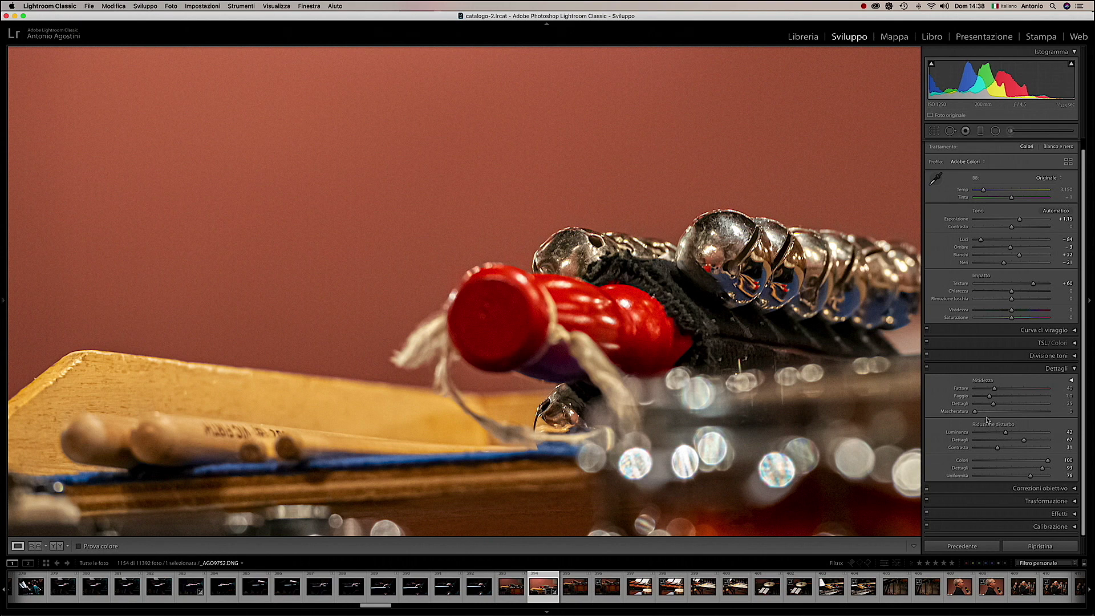
- Set sharpening Amount 62, Radius 0.9 and Detail 37 using the Alt greyscale preview
key(alt)
alt+click(995, 390)
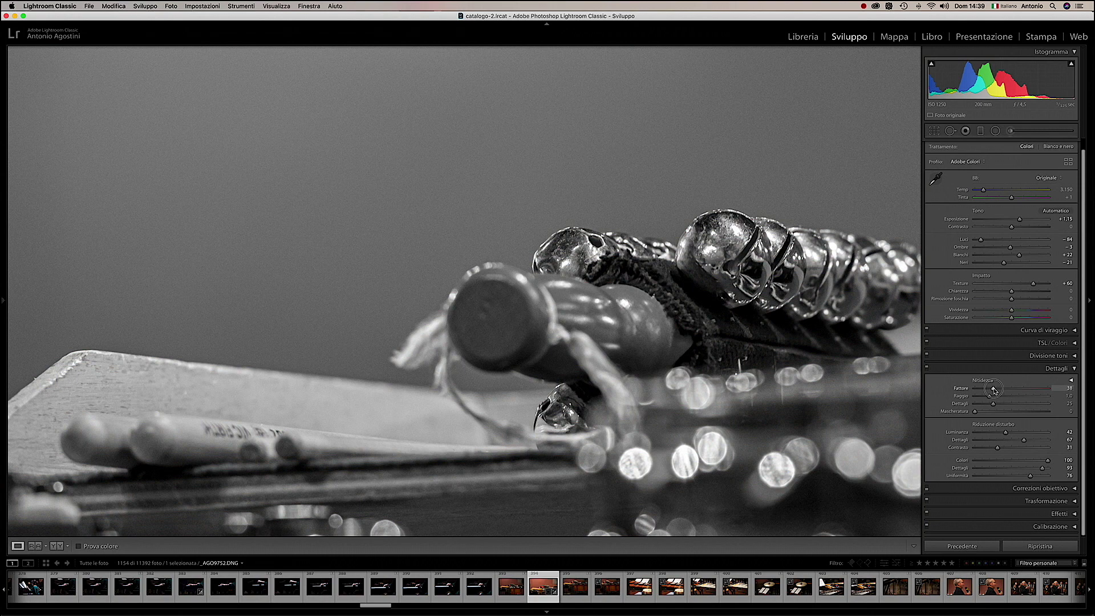
drag(995, 390, 990, 393)
drag(1012, 392, 991, 398)
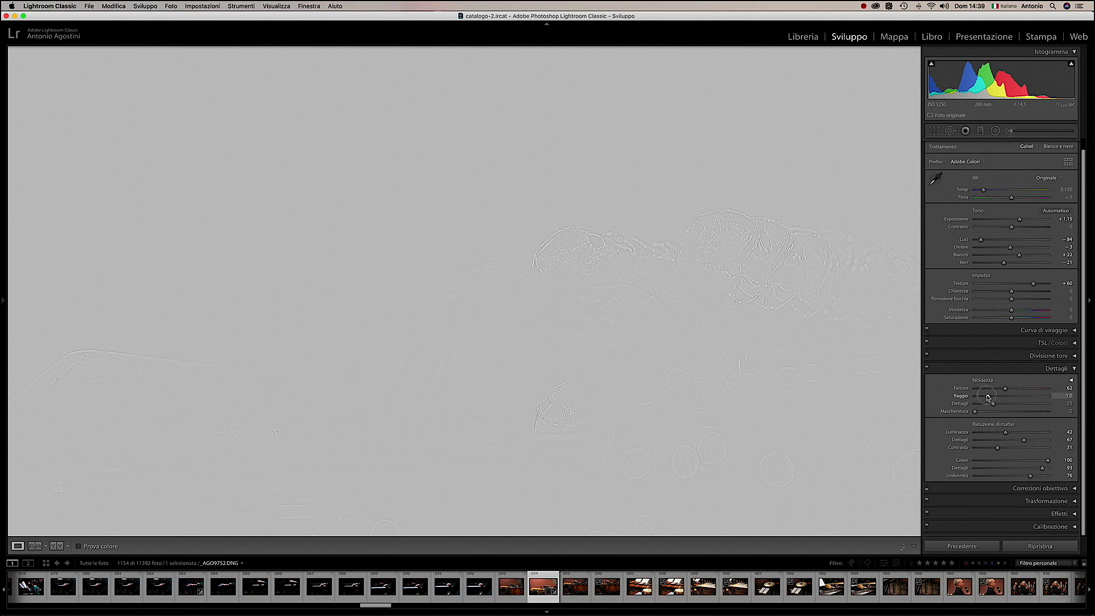
drag(987, 397, 988, 405)
drag(1003, 404, 1014, 411)
- Set sharpening Masking to 80 while viewing the Alt edge-mask preview
alt+click(975, 412)
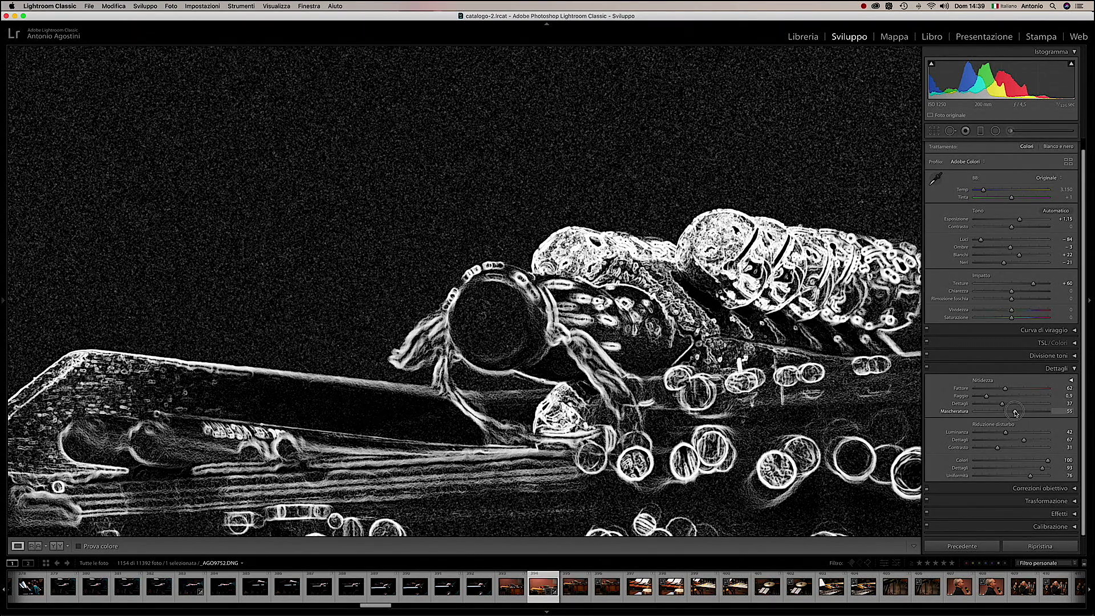
drag(1014, 412, 1032, 412)
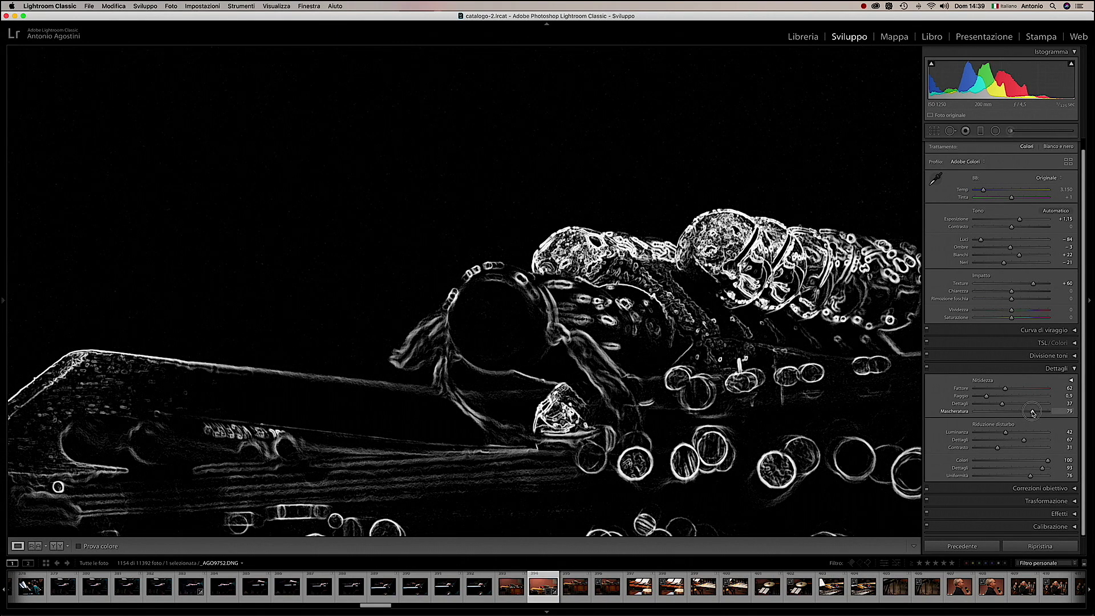
drag(1033, 413, 1031, 415)
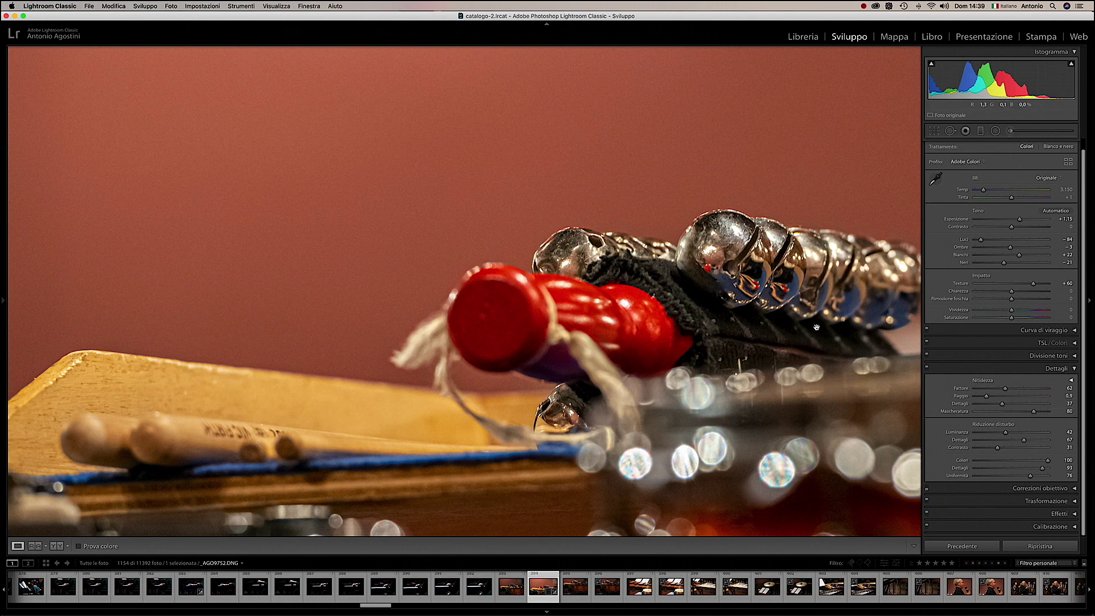
- Raise Luminance noise reduction from 42 to 61, then toggle Detail adjustments off and on
alt+click(1007, 434)
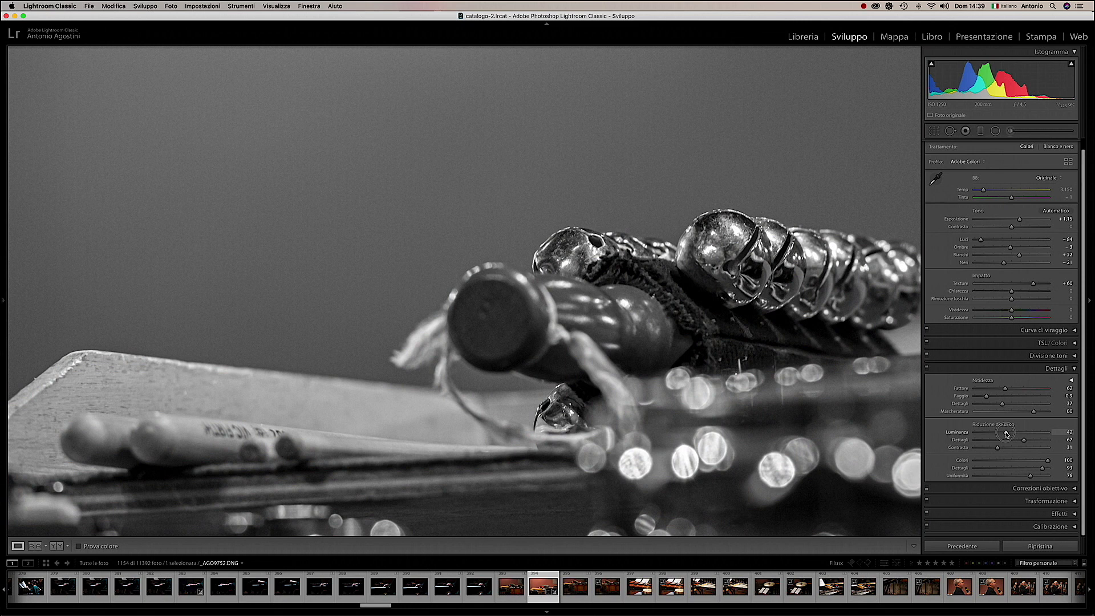
drag(1007, 434, 1020, 434)
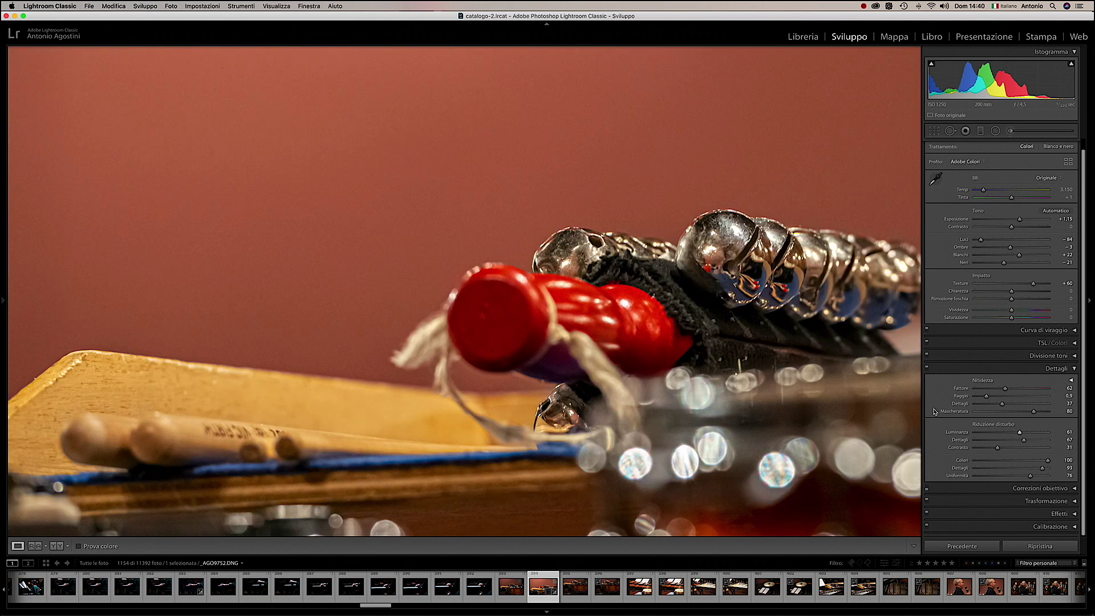
click(928, 369)
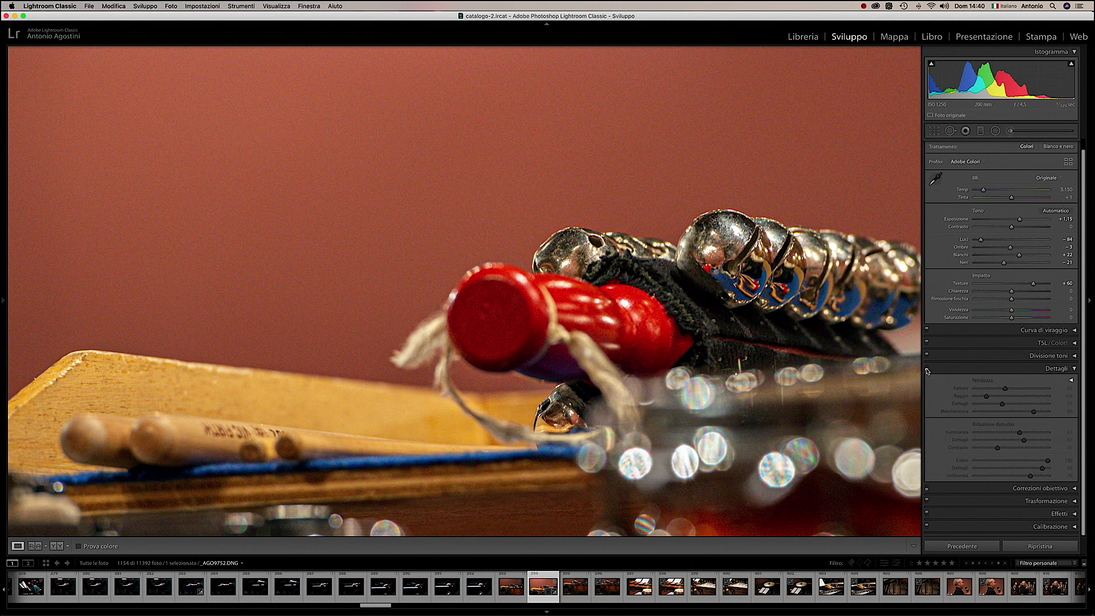
click(927, 370)
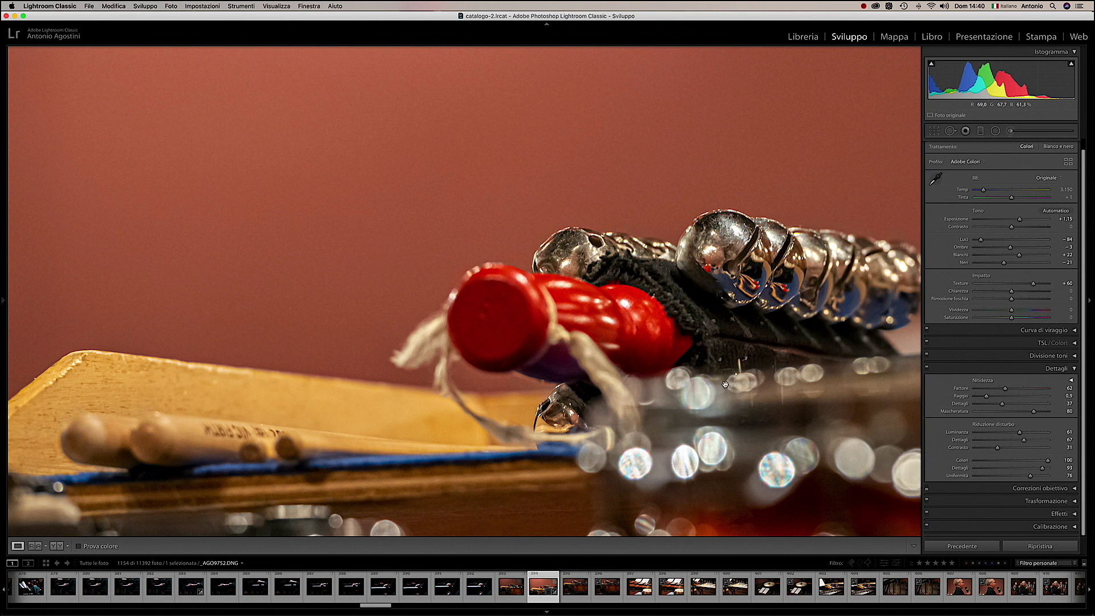
- Zoom back out to Fit view showing the whole percussion photo
click(700, 369)
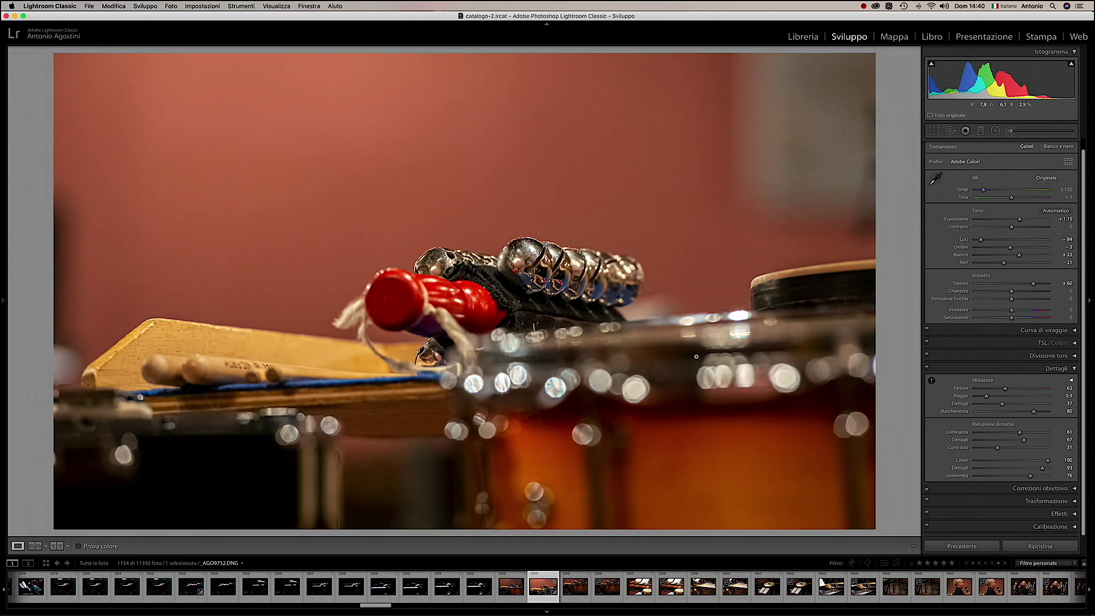